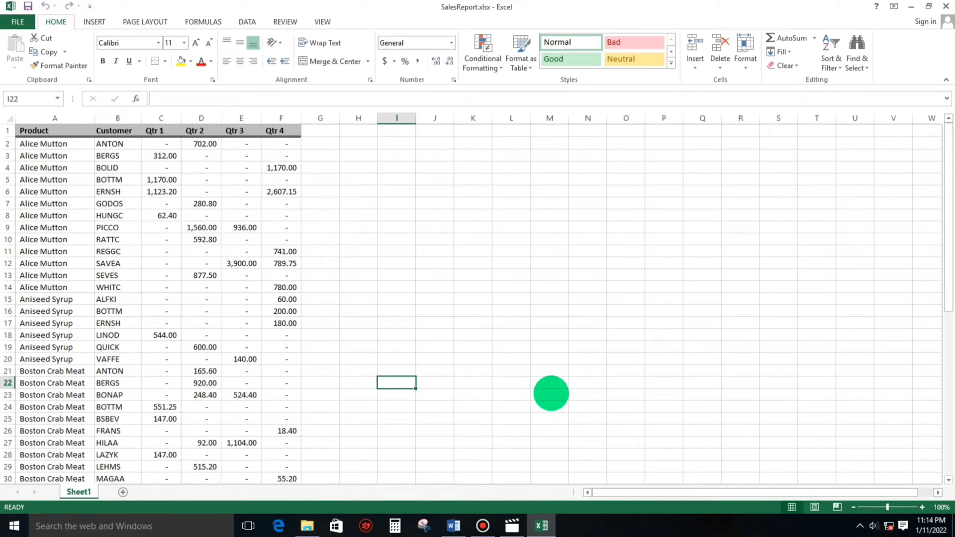
# Protect Sheet1 with a password via the sheet tab's Protect Sheet option
pyautogui.click(291, 323)
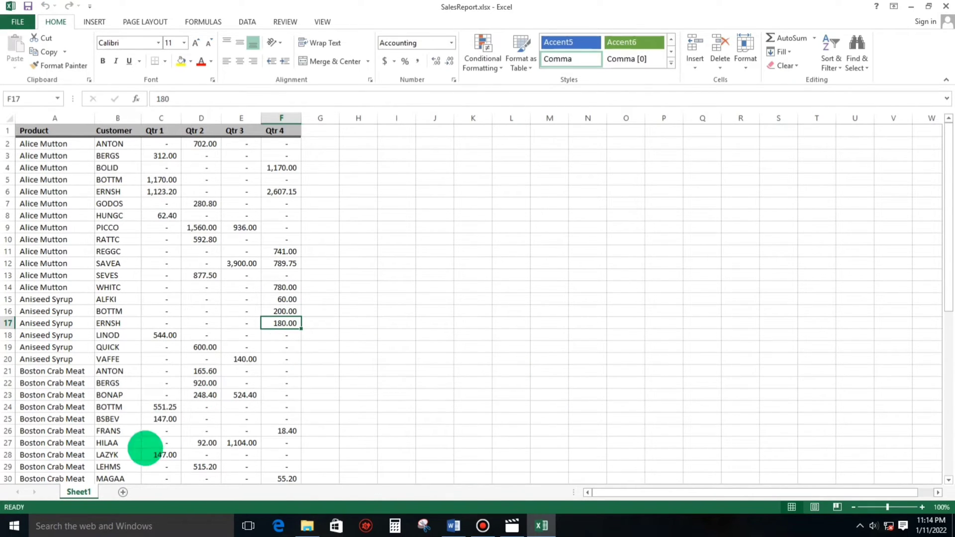
pyautogui.rightClick(80, 492)
pyautogui.click(133, 422)
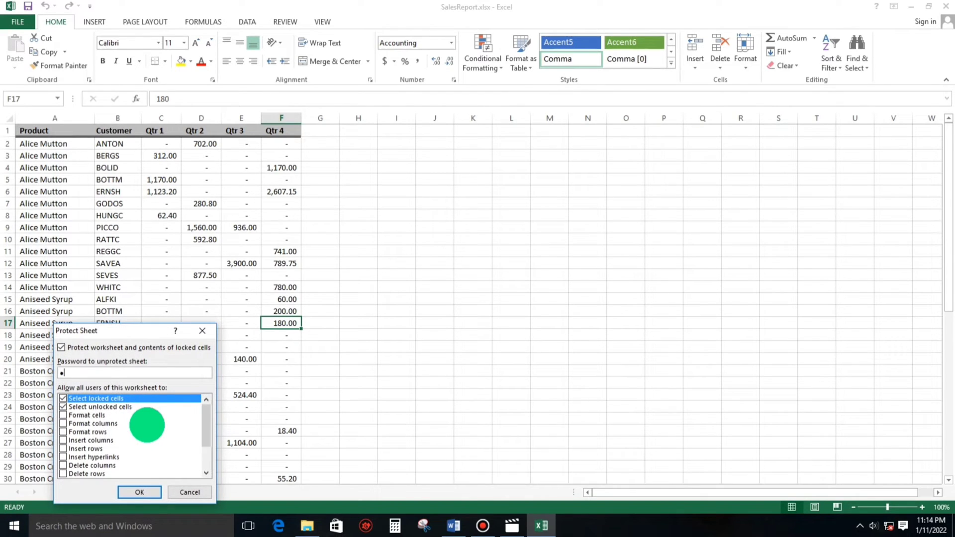
pyautogui.press('Return')
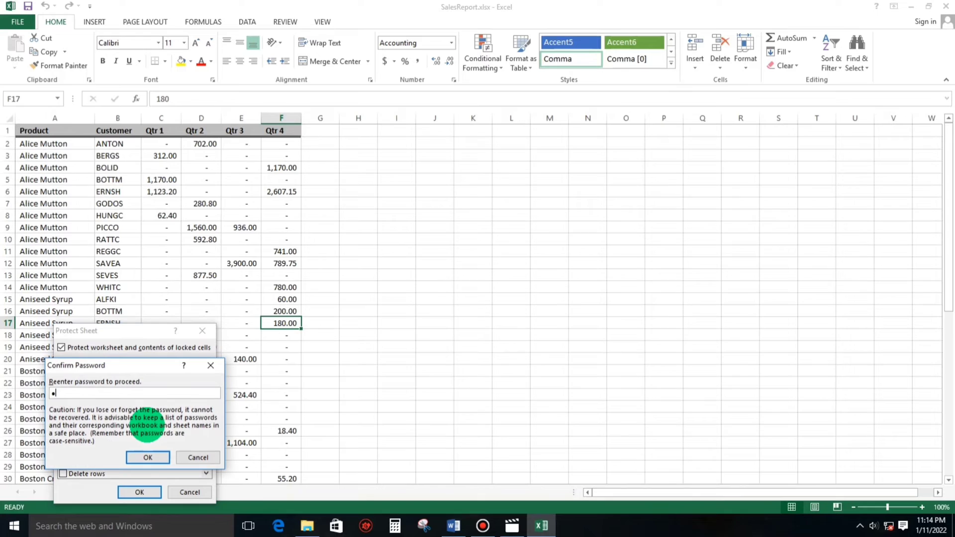
pyautogui.click(147, 457)
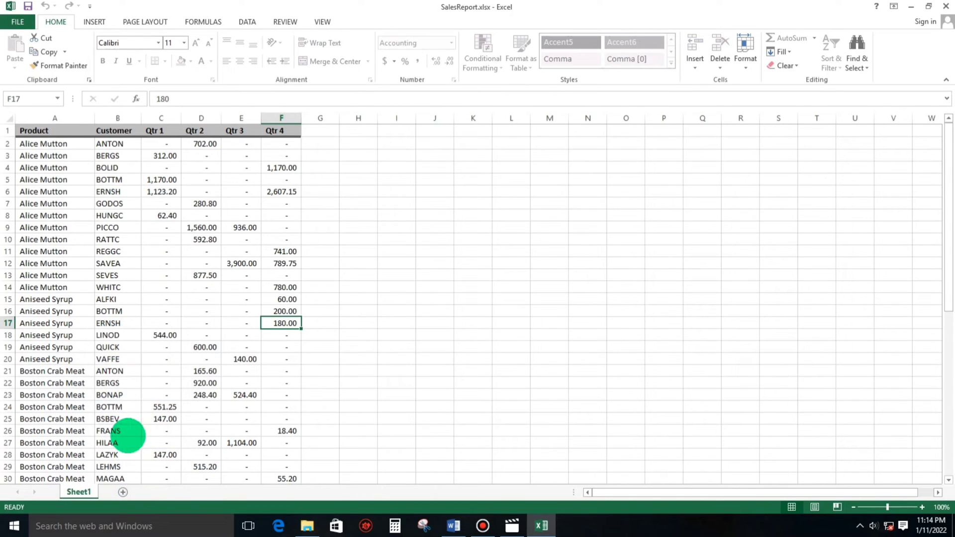
# Test that cell C23 refuses edits, then close the workbook saving changes and go to the Sample file folder
pyautogui.doubleClick(168, 394)
pyautogui.press('Return')
pyautogui.write('0')
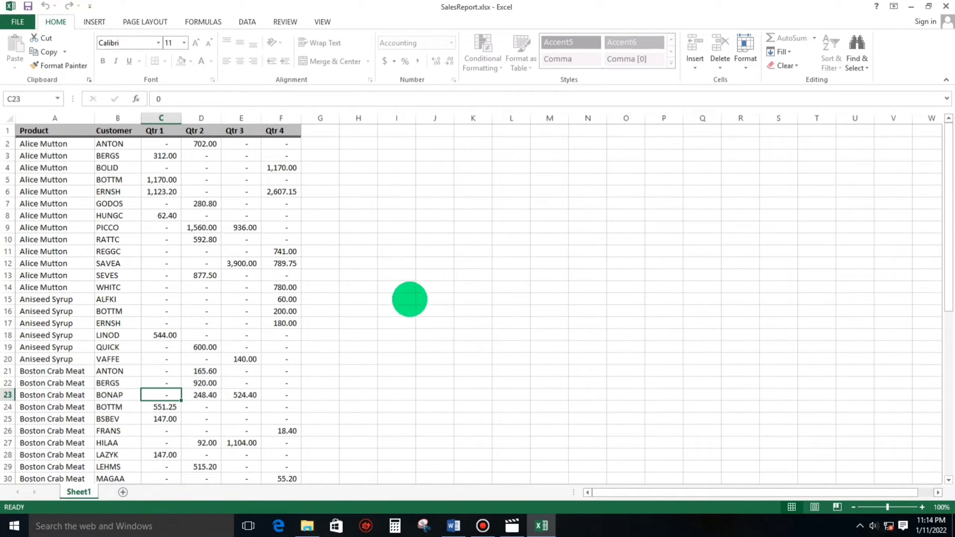
pyautogui.moveTo(434, 287); pyautogui.dragTo(435, 299)
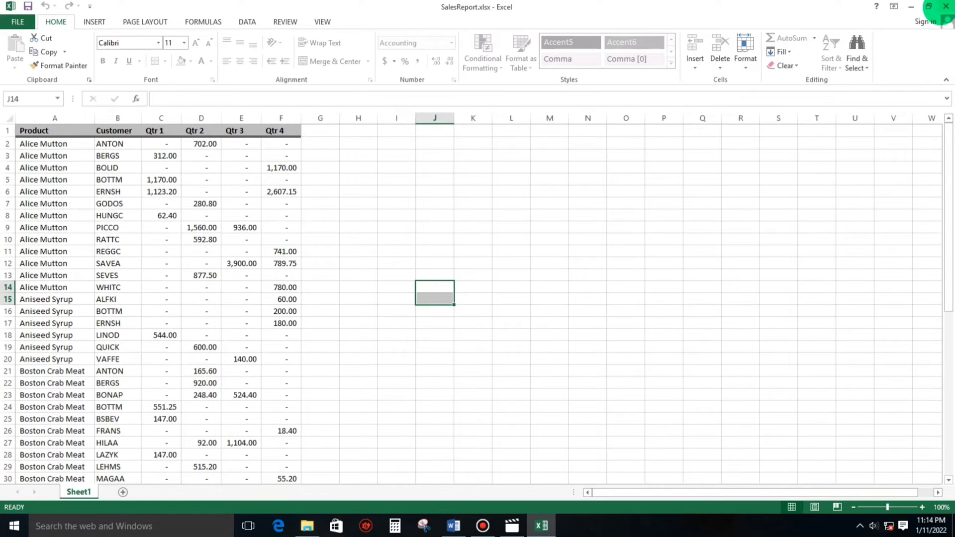
pyautogui.click(944, 7)
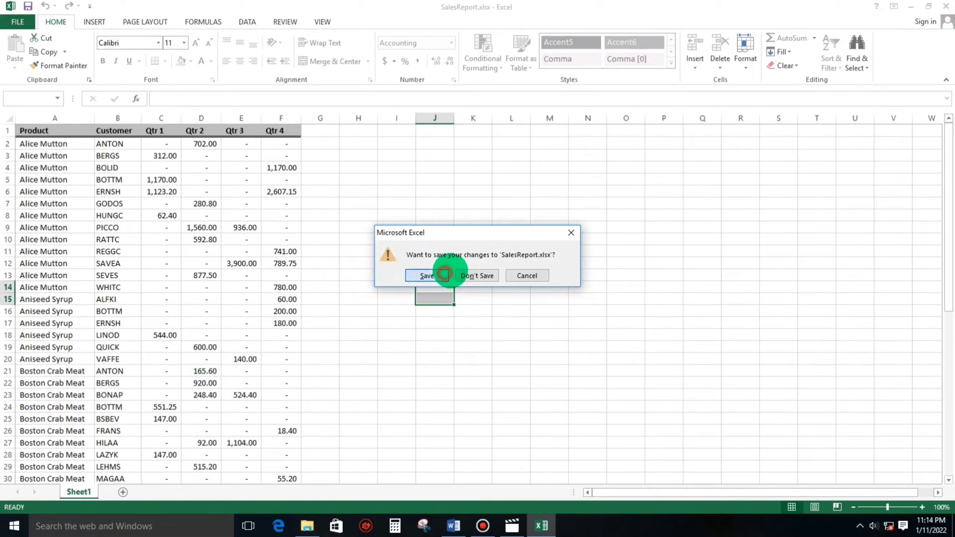
pyautogui.click(425, 275)
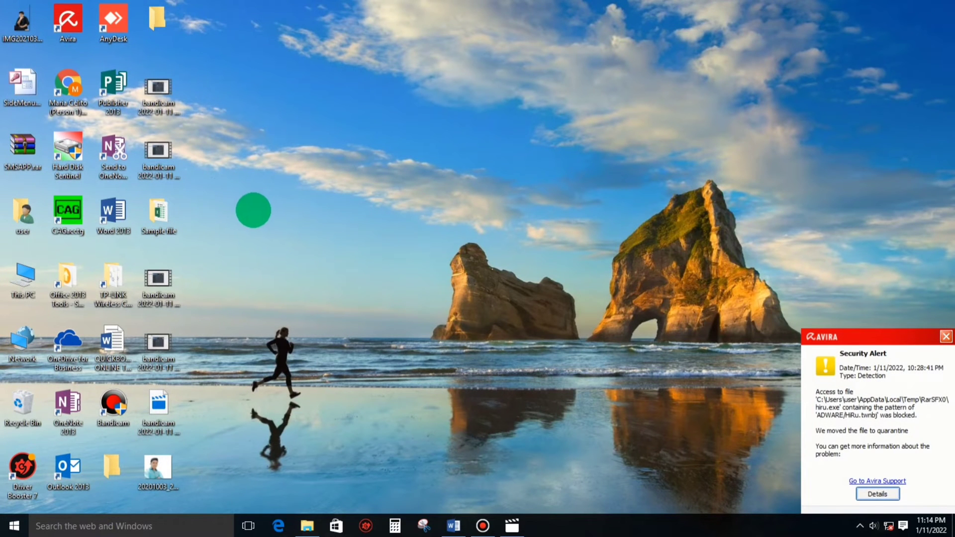
pyautogui.doubleClick(159, 212)
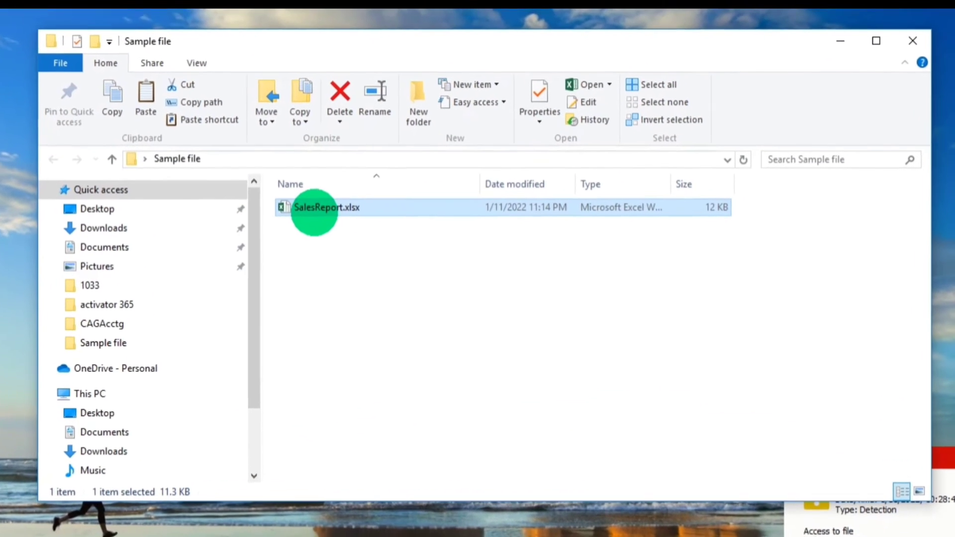
# Duplicate SalesReport.xlsx in the same folder as SalesReport - Copy.xlsx and select the copy
pyautogui.rightClick(448, 149)
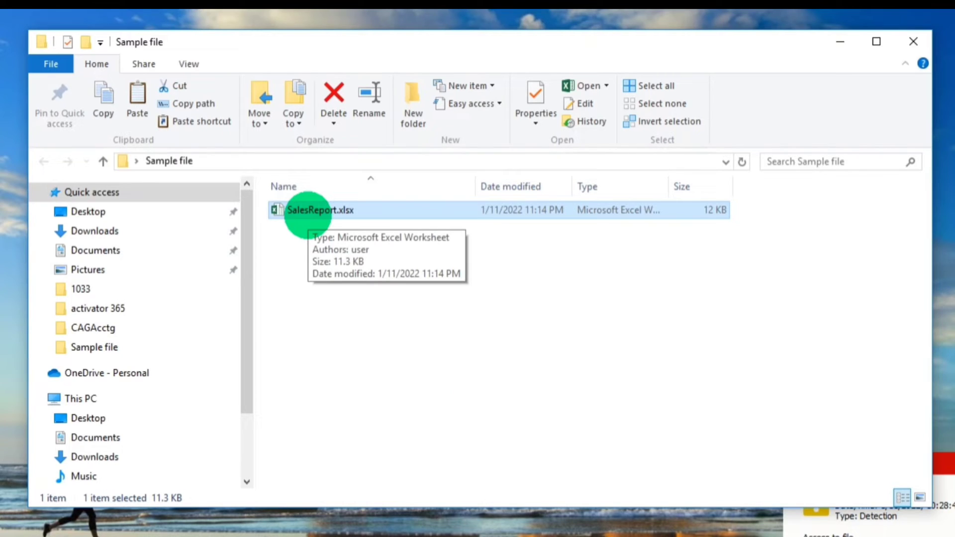
pyautogui.press('Escape')
pyautogui.click(293, 211)
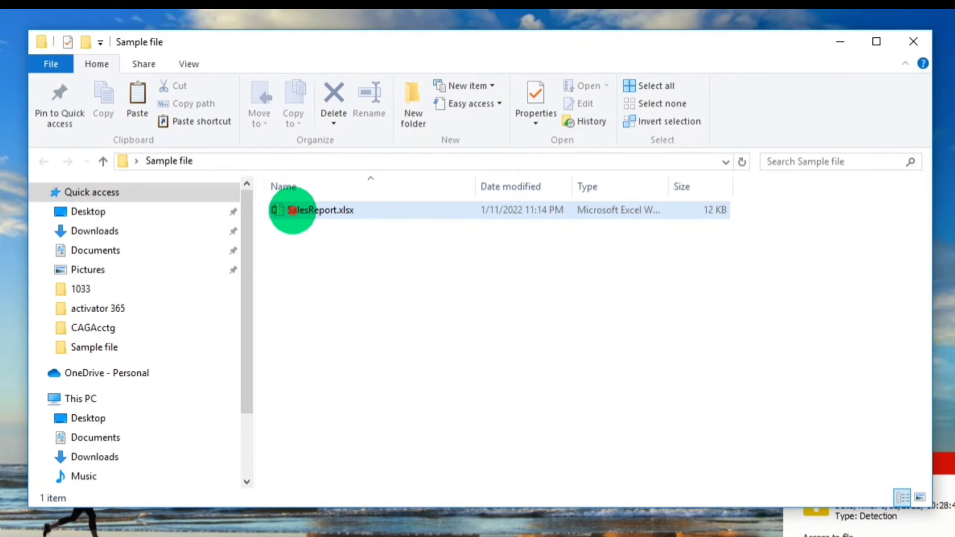
pyautogui.hotkey('ctrl', 'c')
pyautogui.hotkey('ctrl', 'v')
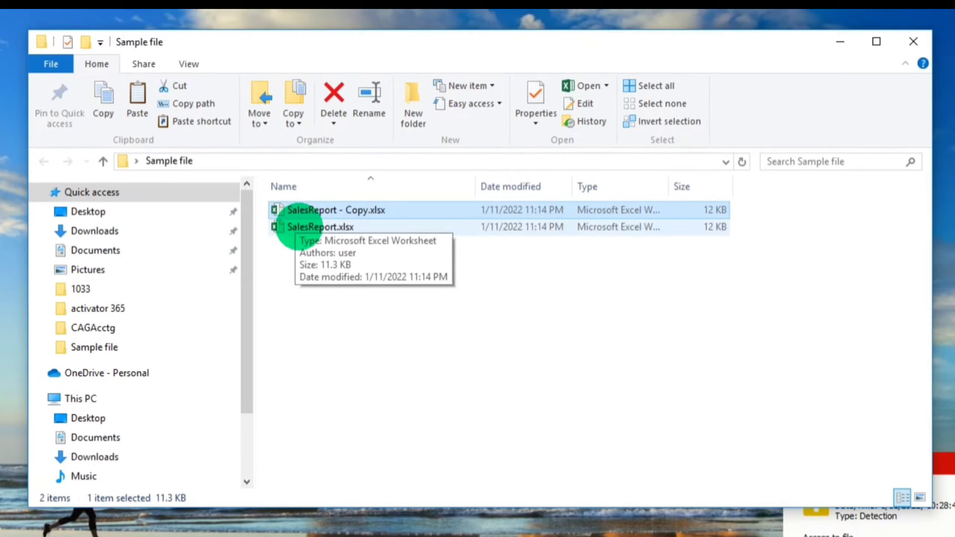
pyautogui.click(437, 271)
pyautogui.click(363, 209)
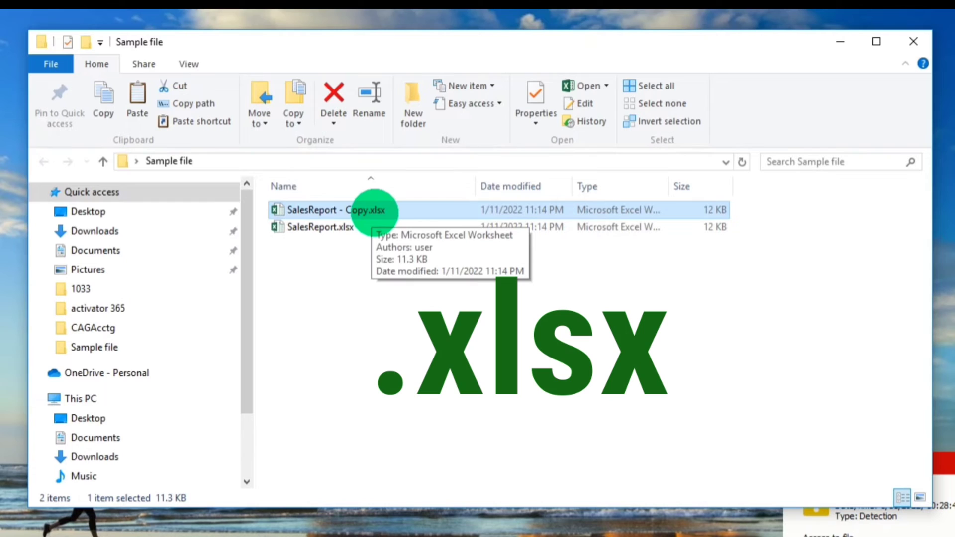
# Rename the copy's extension from xlsx to zip and accept the extension-change warning
pyautogui.click(368, 210)
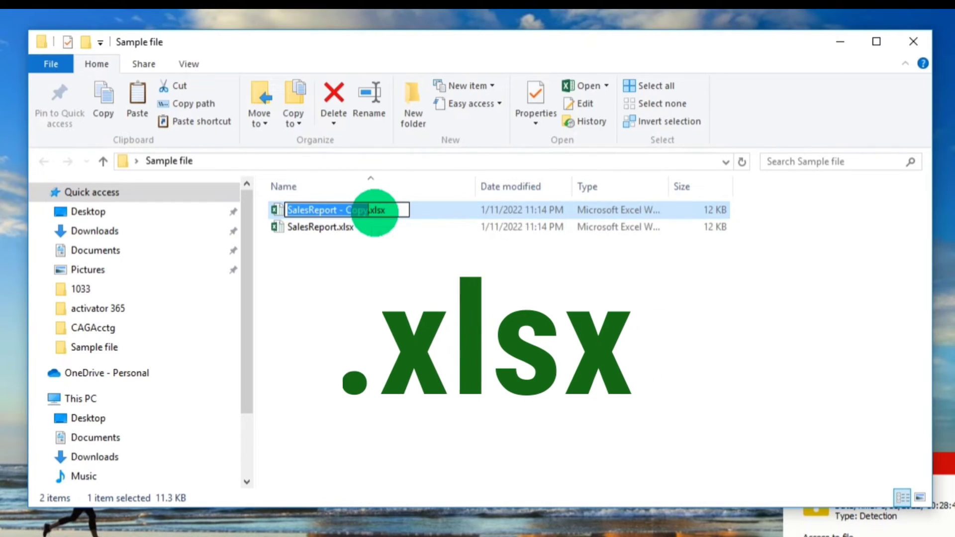
pyautogui.moveTo(372, 210); pyautogui.dragTo(402, 212)
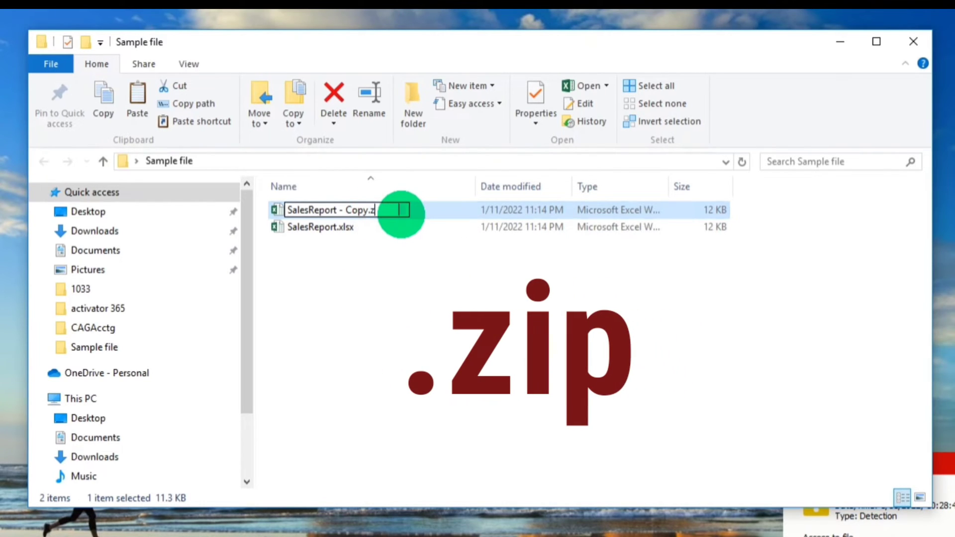
pyautogui.write('zi')
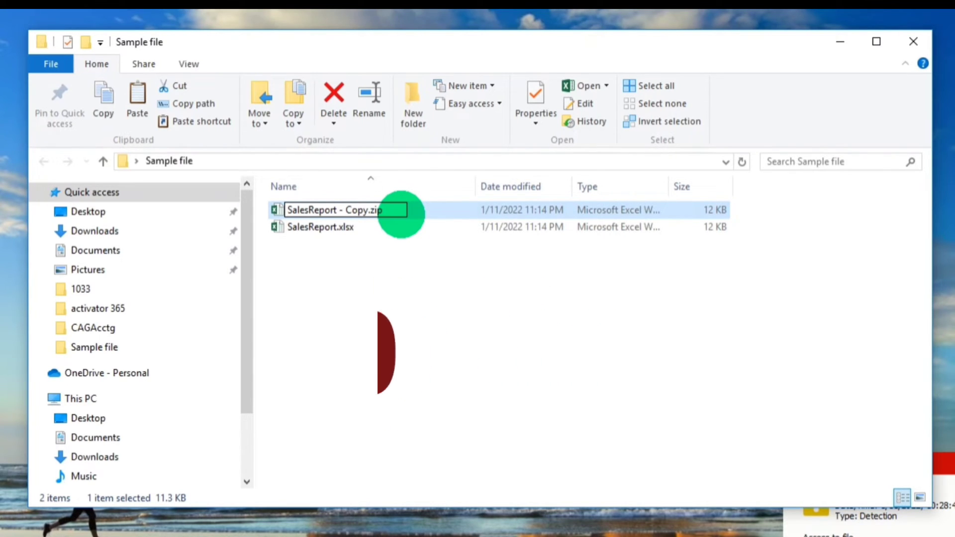
pyautogui.write('p')
pyautogui.press('Return')
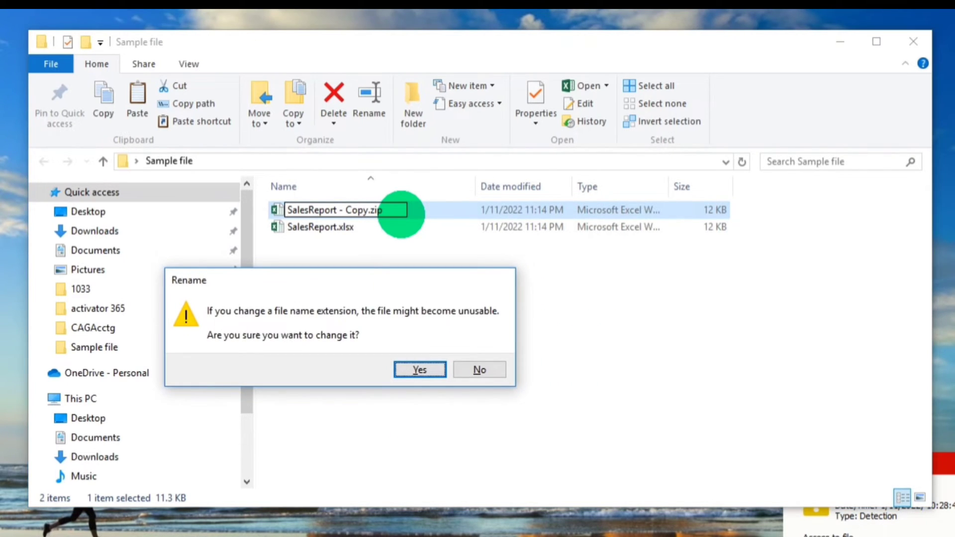
pyautogui.press('Return')
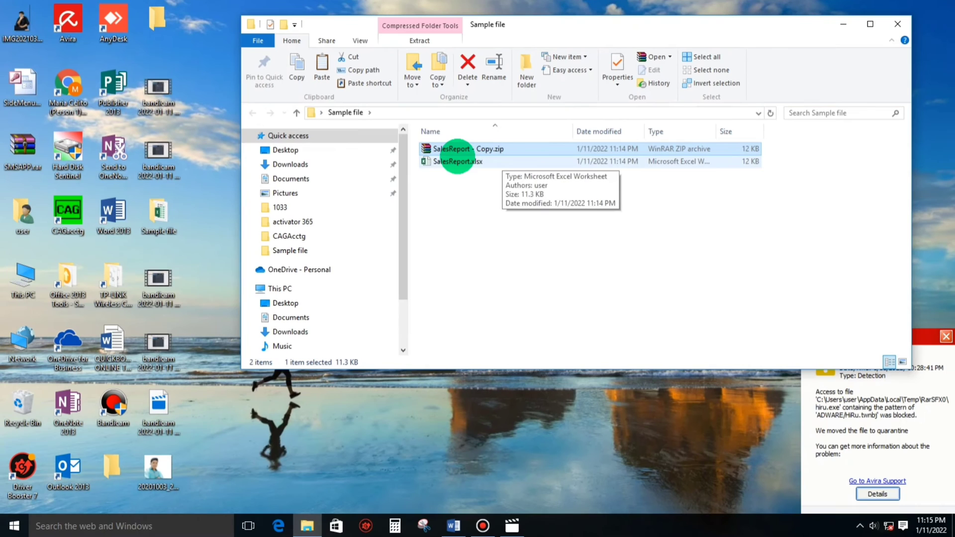
# Browse SalesReport - Copy.zip in WinRAR down to xl\worksheets and select sheet1.xml
pyautogui.doubleClick(461, 148)
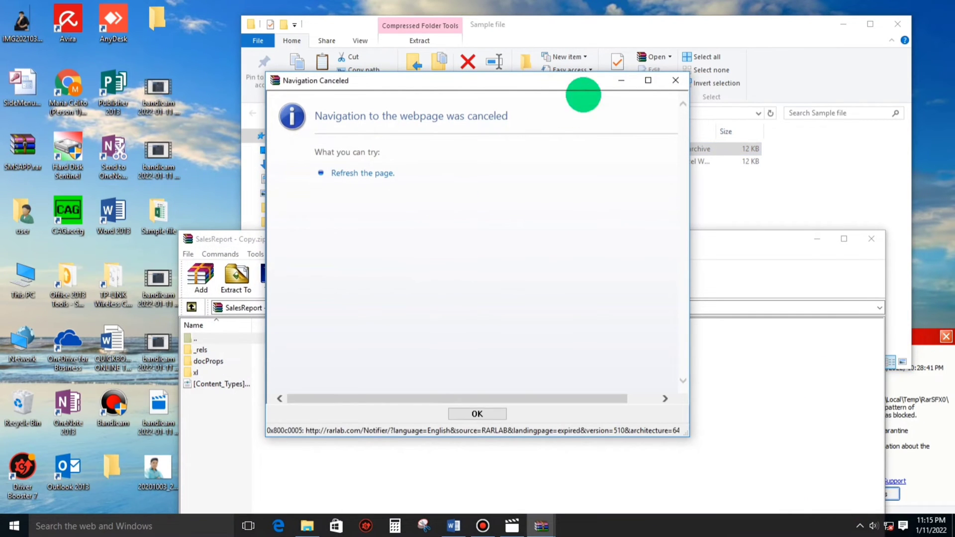
pyautogui.click(675, 80)
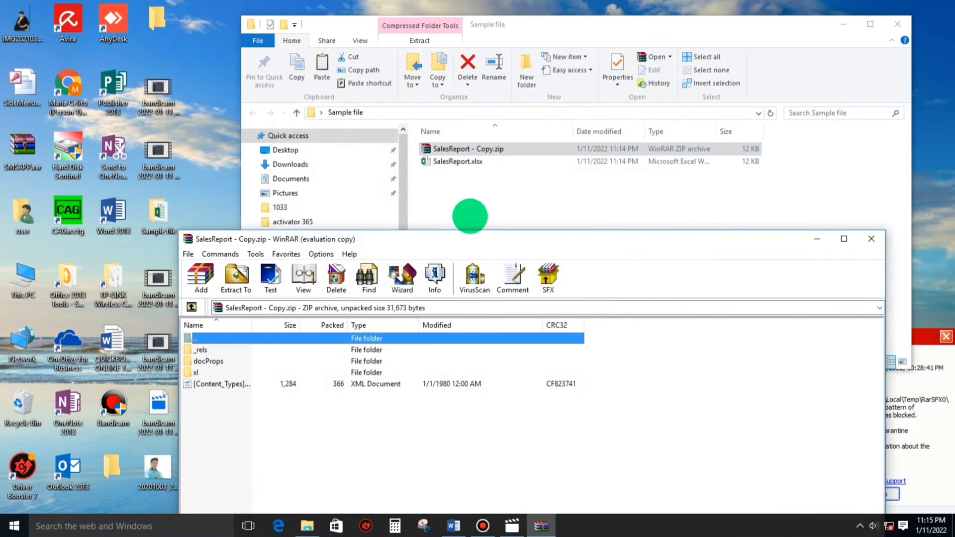
pyautogui.moveTo(476, 241); pyautogui.dragTo(489, 139)
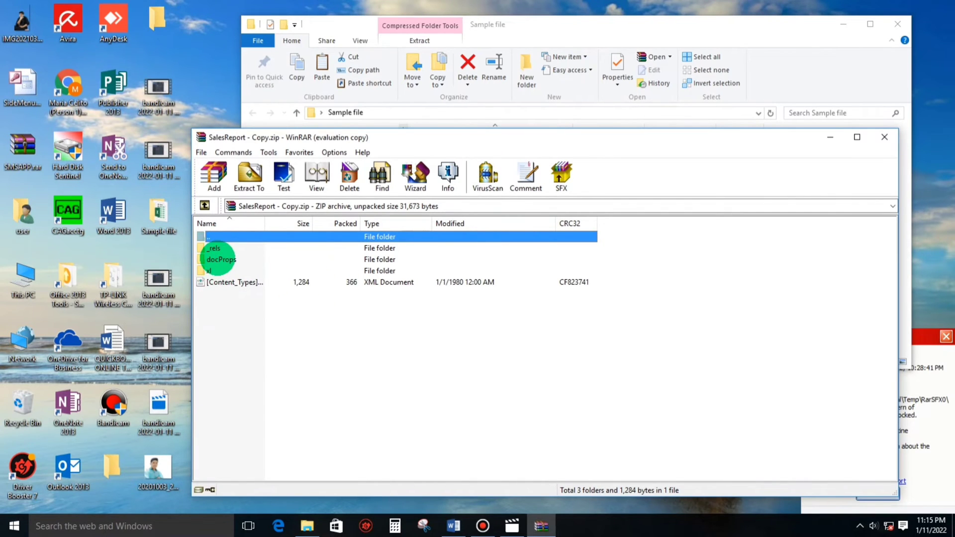
pyautogui.doubleClick(208, 270)
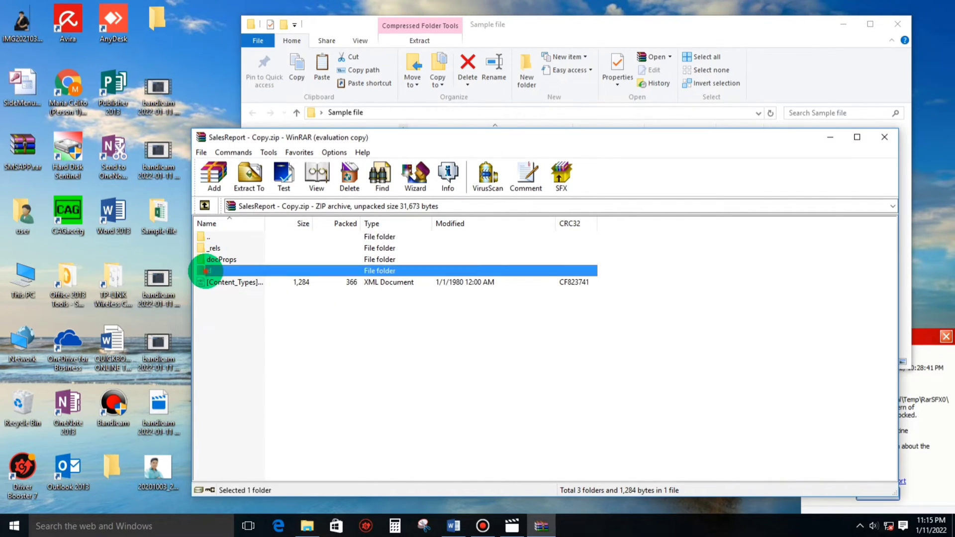
pyautogui.doubleClick(224, 283)
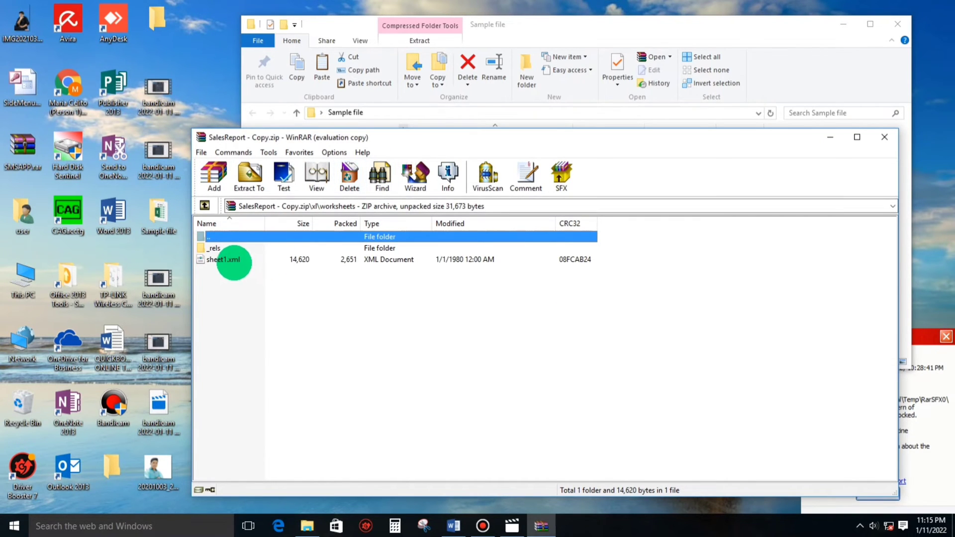
pyautogui.click(224, 260)
# Drag sheet1.xml out of the archive into the Sample file folder
pyautogui.moveTo(524, 139)
pyautogui.mouseDown()
pyautogui.moveTo(497, 203)
pyautogui.moveTo(452, 253)
pyautogui.mouseUp()
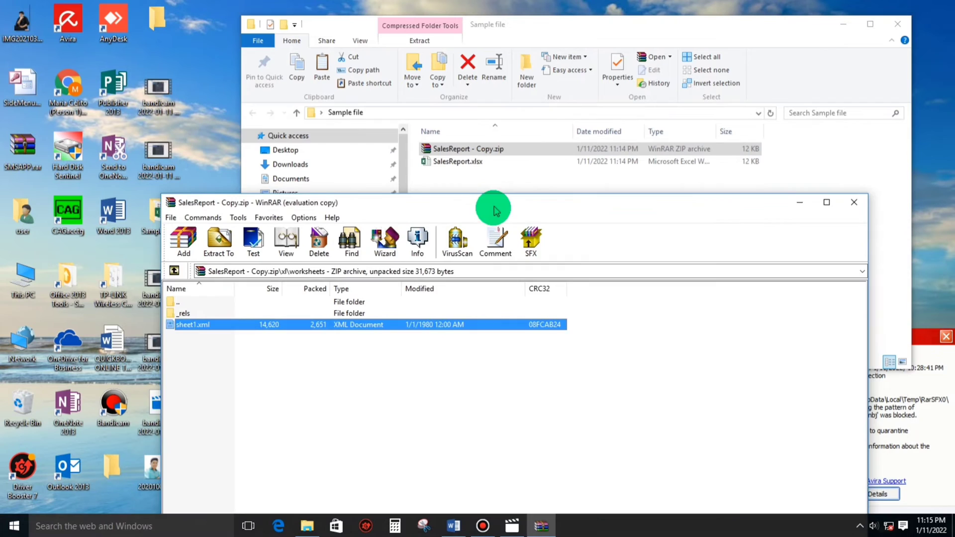
pyautogui.rightClick(234, 367)
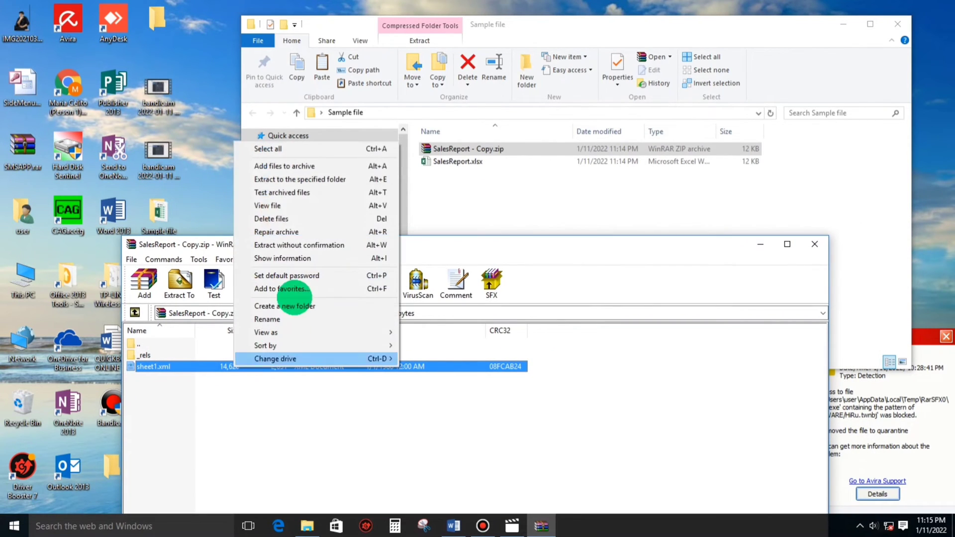
pyautogui.click(165, 385)
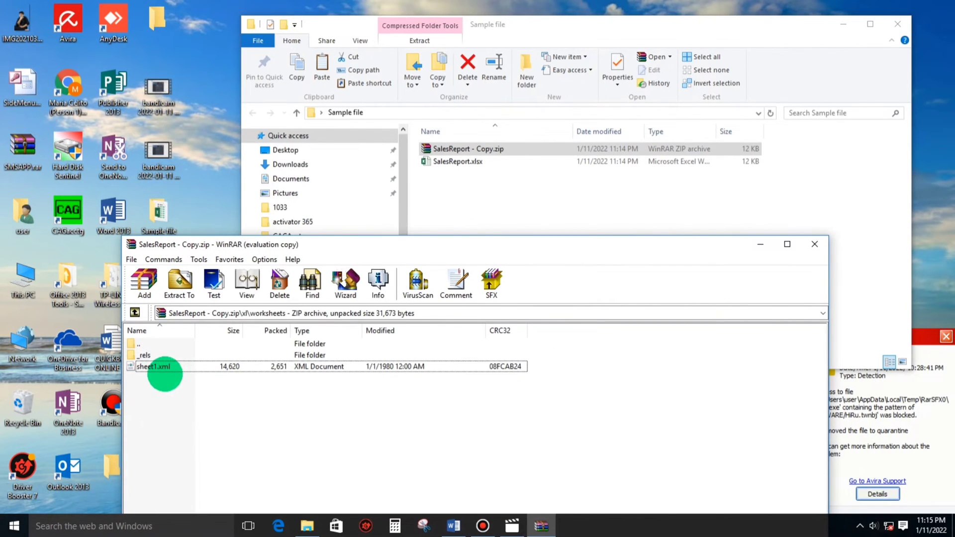
pyautogui.click(163, 366)
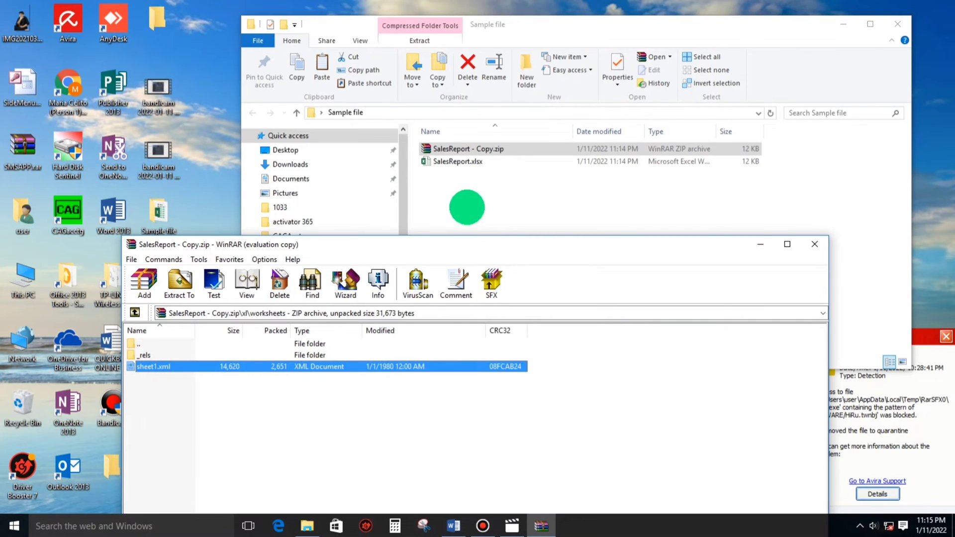
pyautogui.moveTo(162, 366); pyautogui.dragTo(461, 209)
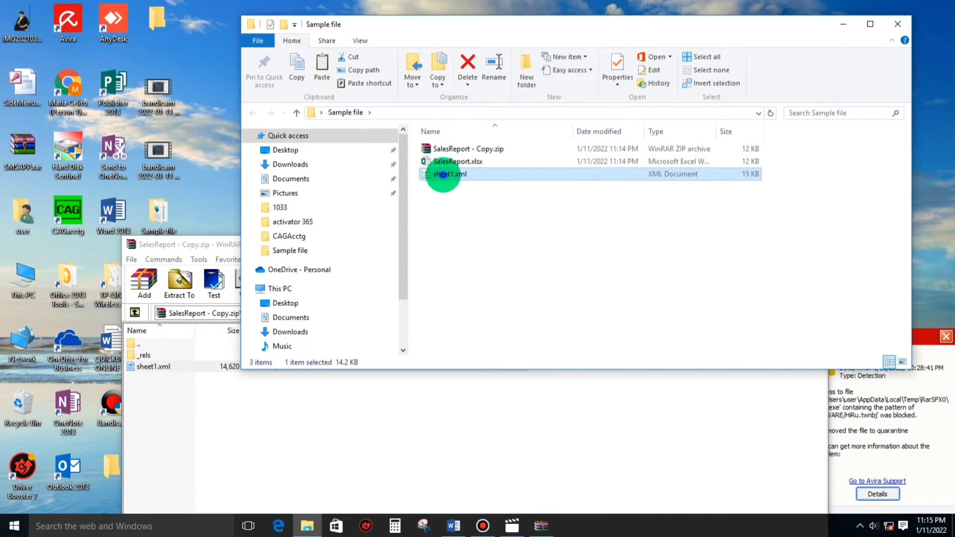
# Open the extracted sheet1.xml with Notepad
pyautogui.rightClick(444, 175)
pyautogui.moveTo(480, 224)
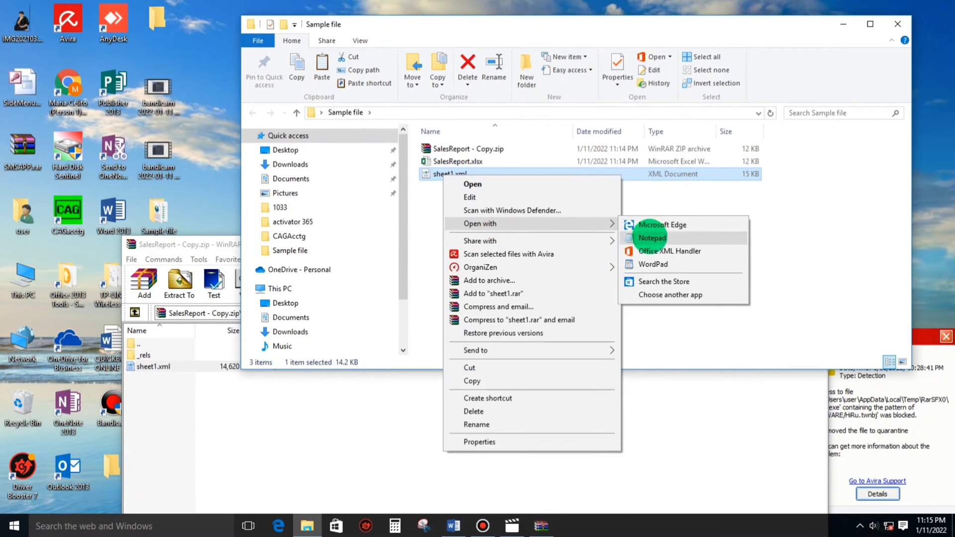
pyautogui.click(652, 237)
pyautogui.doubleClick(560, 192)
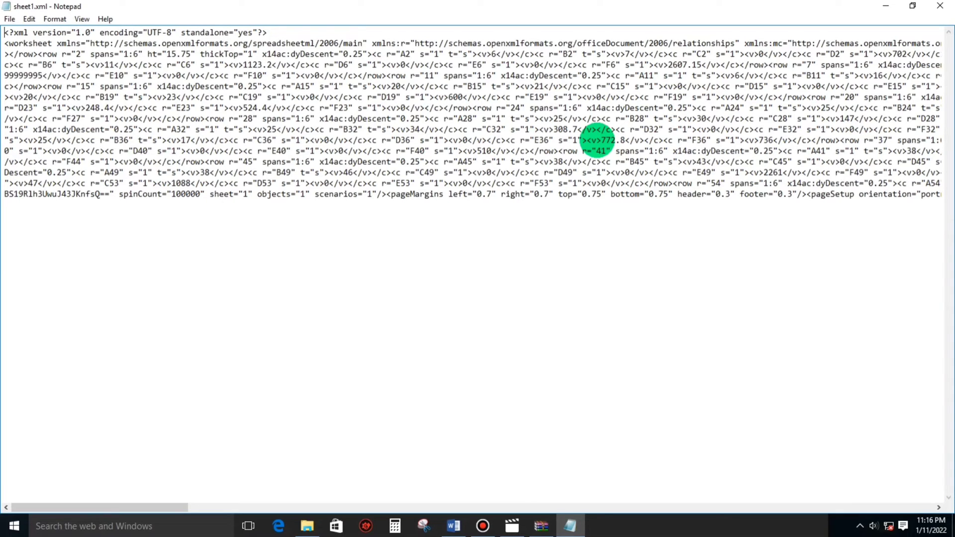
# Search the XML for 'protection' to locate the sheetProtection tag
pyautogui.hotkey('ctrl', 'f')
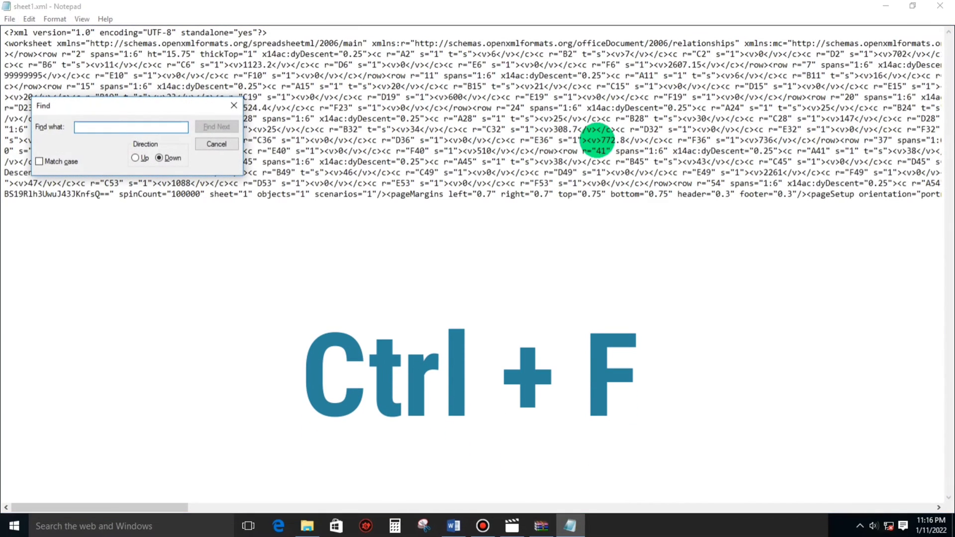
pyautogui.write('protection')
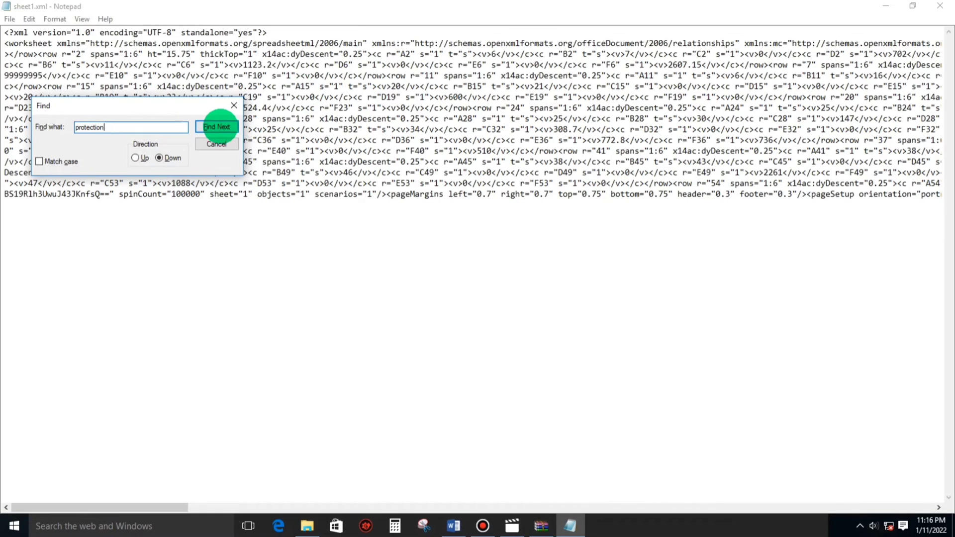
pyautogui.click(217, 128)
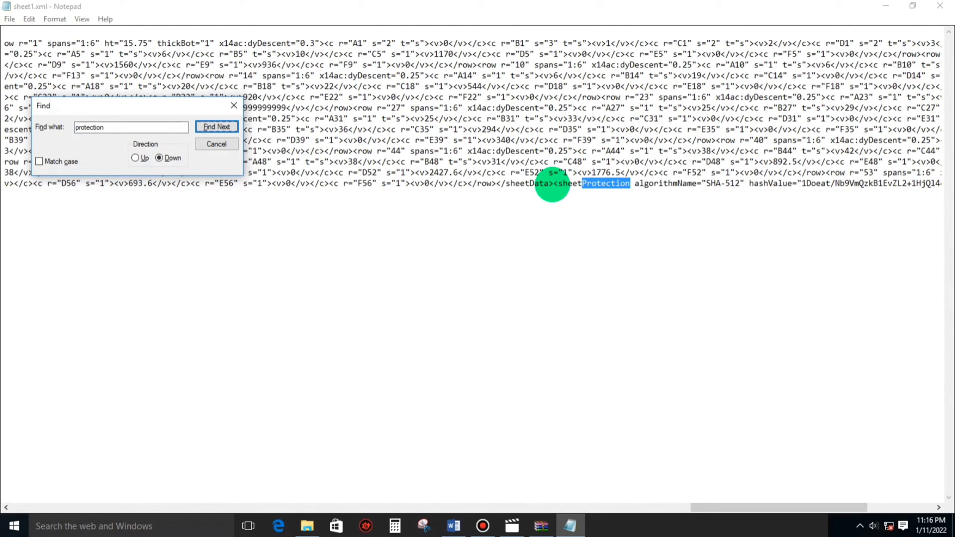
# Select the whole sheetProtection element and delete it from sheet1.xml
pyautogui.click(553, 185)
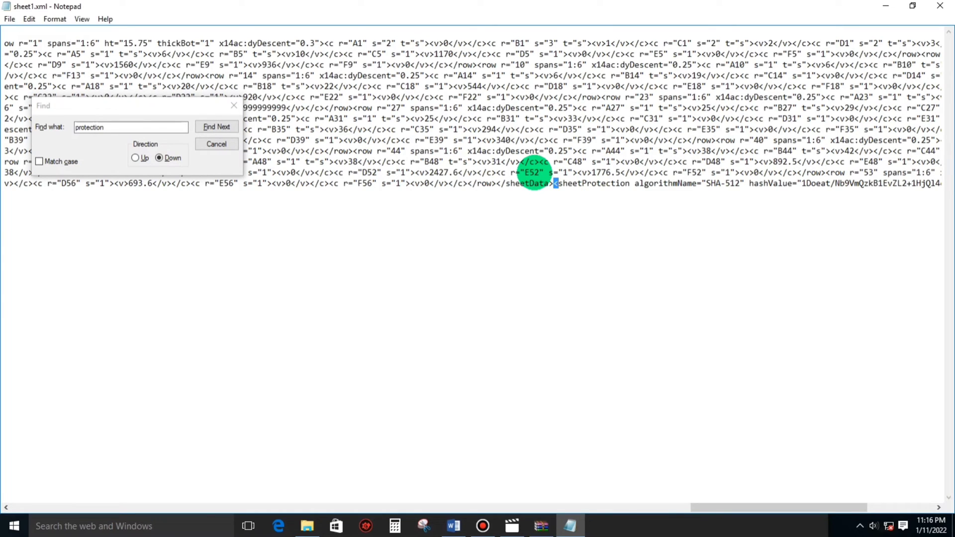
pyautogui.hotkey('shift', 'Right')
pyautogui.hotkey('shift', 'Right')
pyautogui.hotkey('shift', 'Right')
pyautogui.hotkey('shift', 'Right')
pyautogui.hotkey('shift', 'Right')
pyautogui.hotkey('shift', 'Right')
pyautogui.hotkey('shift', 'Right')
pyautogui.hotkey('shift', 'Right')
pyautogui.hotkey('shift', 'Right')
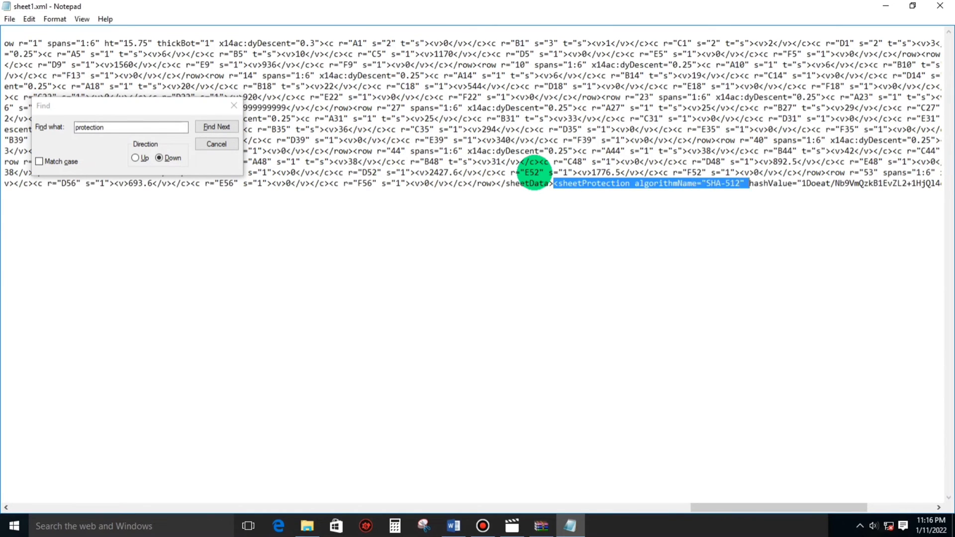
pyautogui.hotkey('shift', 'Right')
pyautogui.hotkey('shift', 'Right')
pyautogui.hotkey('shift', 'Right')
pyautogui.hotkey('shift', 'Right')
pyautogui.hotkey('shift', 'Right')
pyautogui.hotkey('shift', 'Right')
pyautogui.hotkey('shift', 'Right')
pyautogui.hotkey('shift', 'Right')
pyautogui.hotkey('shift', 'Right')
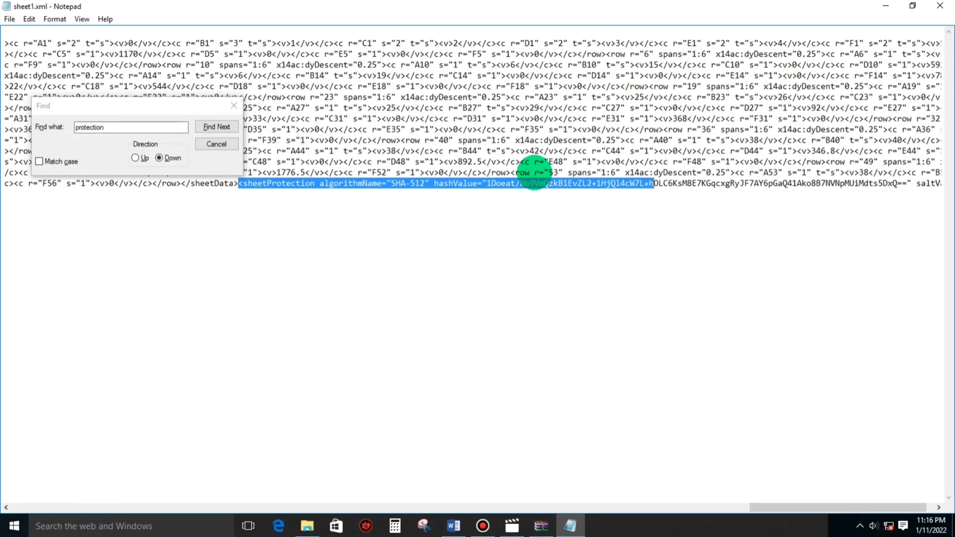
pyautogui.hotkey('shift', 'Right')
pyautogui.hotkey('shift', 'Right')
pyautogui.hotkey('shift', 'Right')
pyautogui.hotkey('shift', 'Right')
pyautogui.hotkey('shift', 'Right')
pyautogui.hotkey('shift', 'Right')
pyautogui.hotkey('shift', 'Right')
pyautogui.hotkey('shift', 'Right')
pyautogui.hotkey('shift', 'Right')
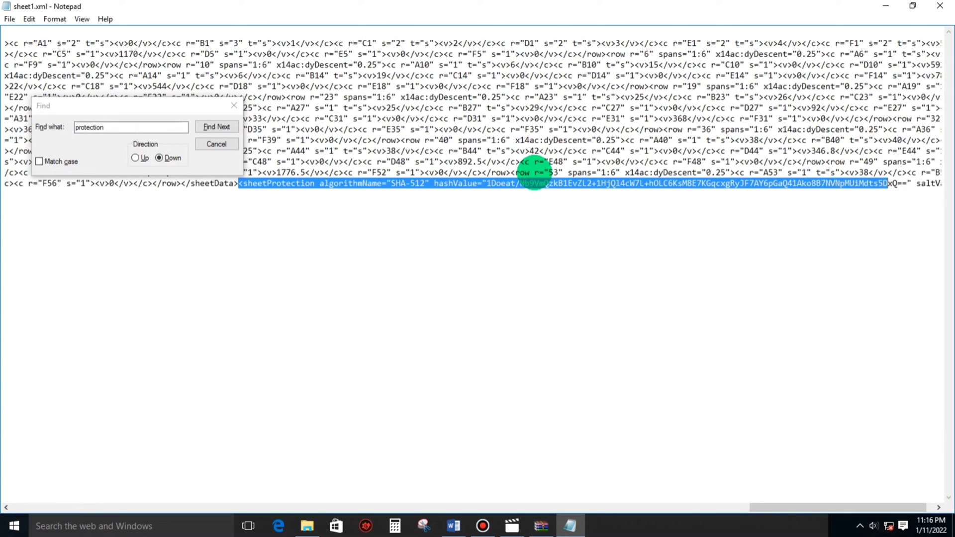
pyautogui.hotkey('shift', 'Right')
pyautogui.hotkey('shift', 'Right')
pyautogui.hotkey('shift', 'Right')
pyautogui.press('Delete')
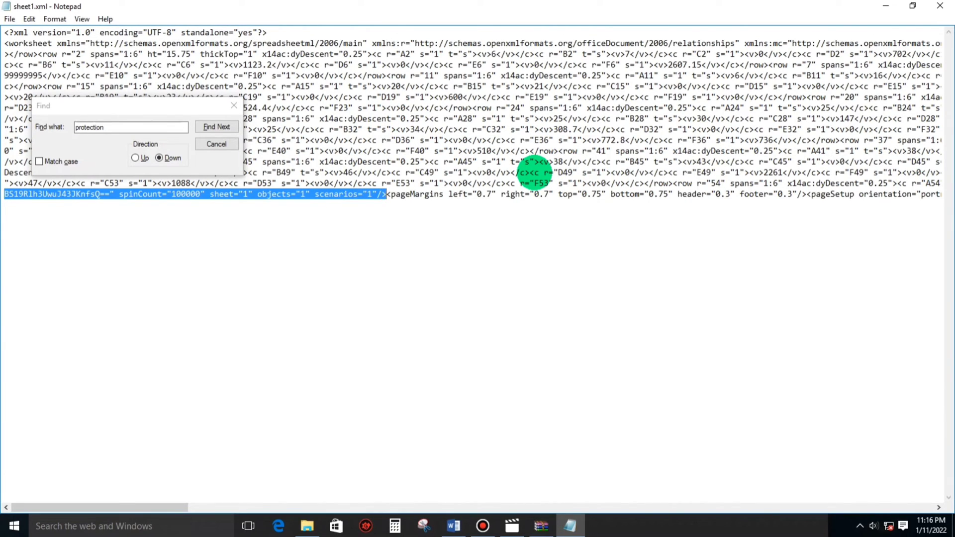
pyautogui.press('Delete')
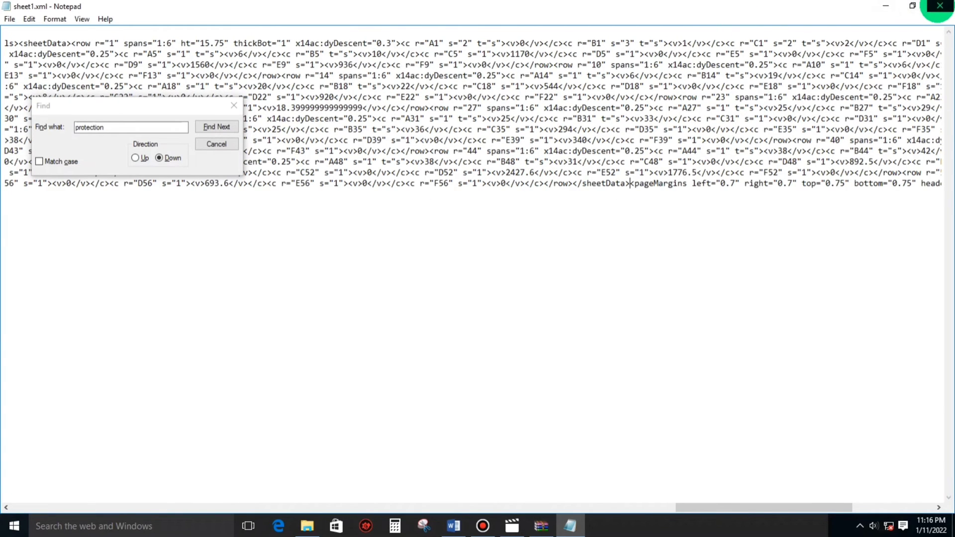
# Save the edited sheet1.xml and drag it back into SalesReport - Copy.zip, confirming the archive update
pyautogui.click(939, 6)
pyautogui.click(449, 267)
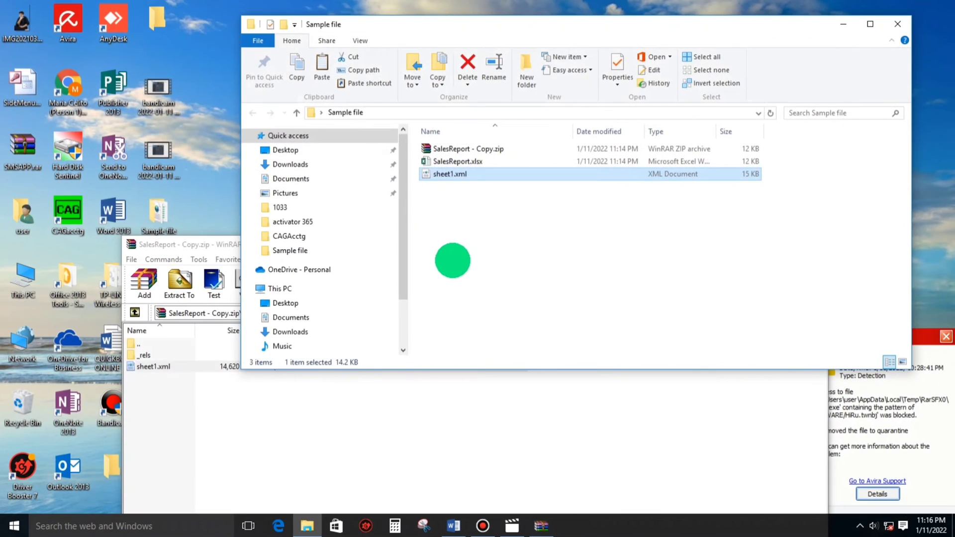
pyautogui.click(452, 175)
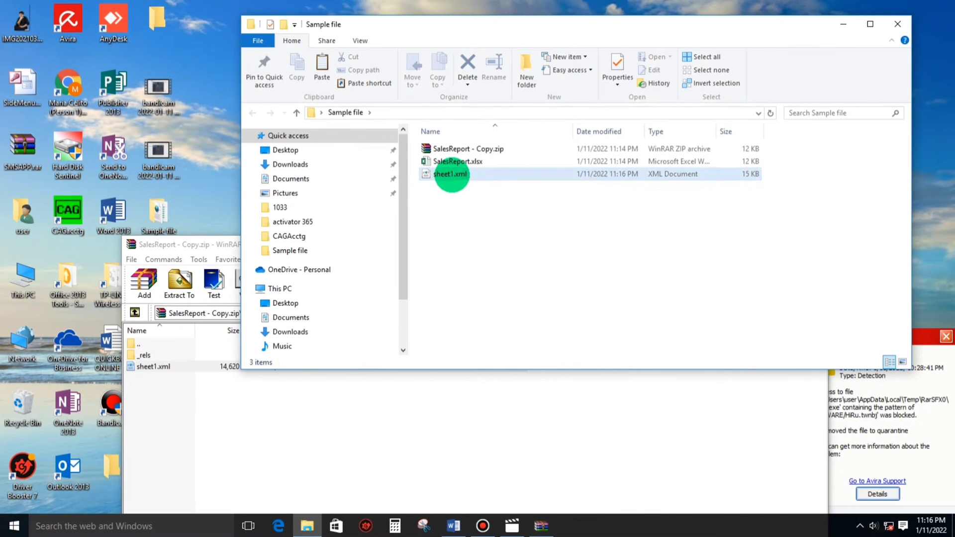
pyautogui.moveTo(451, 175); pyautogui.dragTo(282, 395)
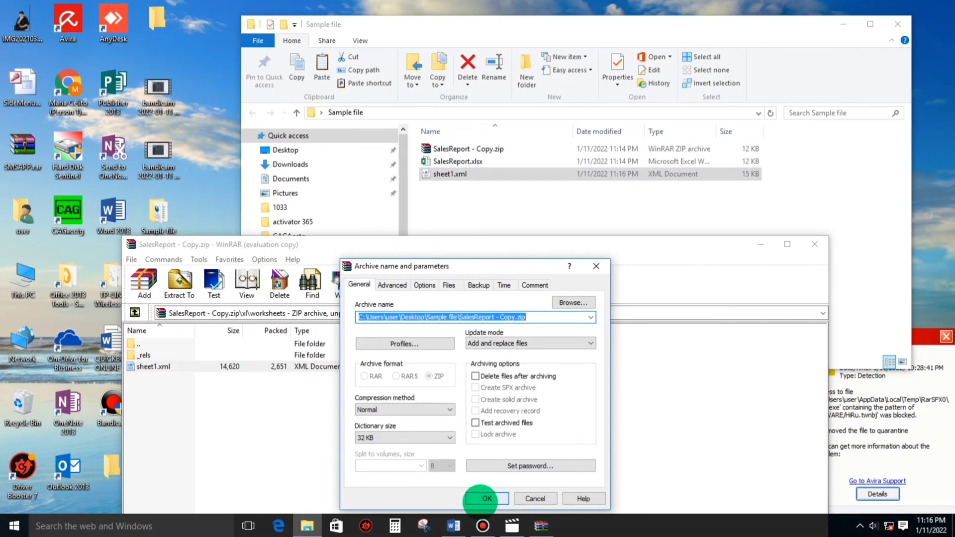
pyautogui.click(485, 499)
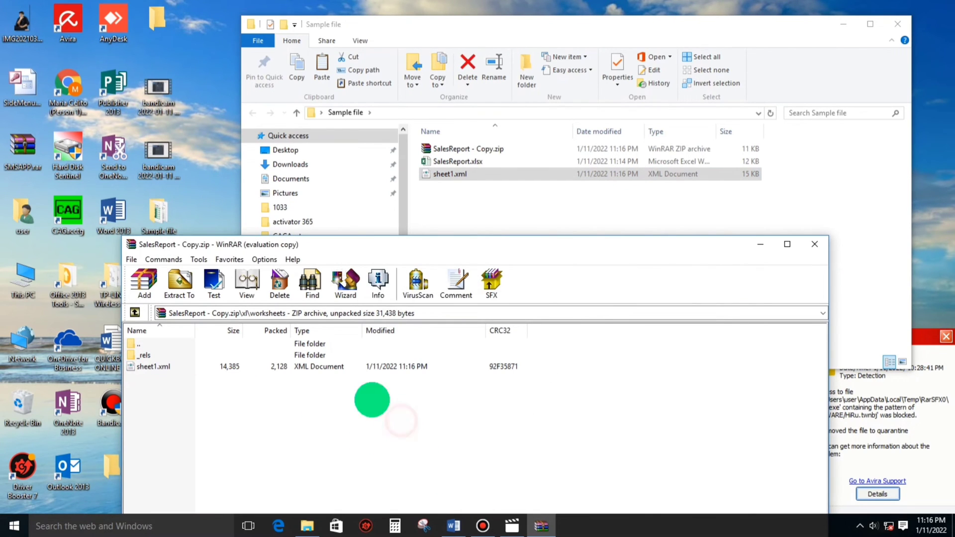
# Close WinRAR, delete the leftover sheet1.xml and select SalesReport - Copy.zip
pyautogui.click(815, 244)
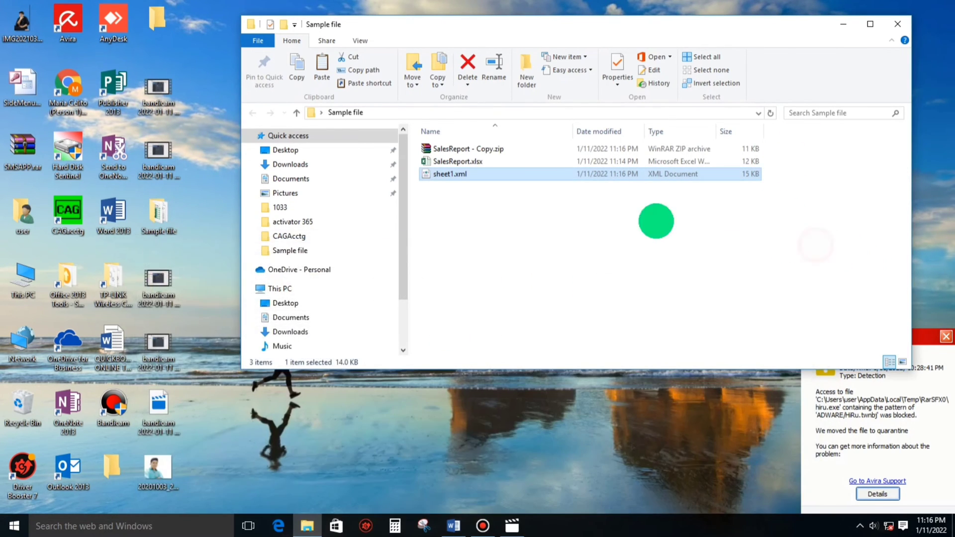
pyautogui.click(457, 176)
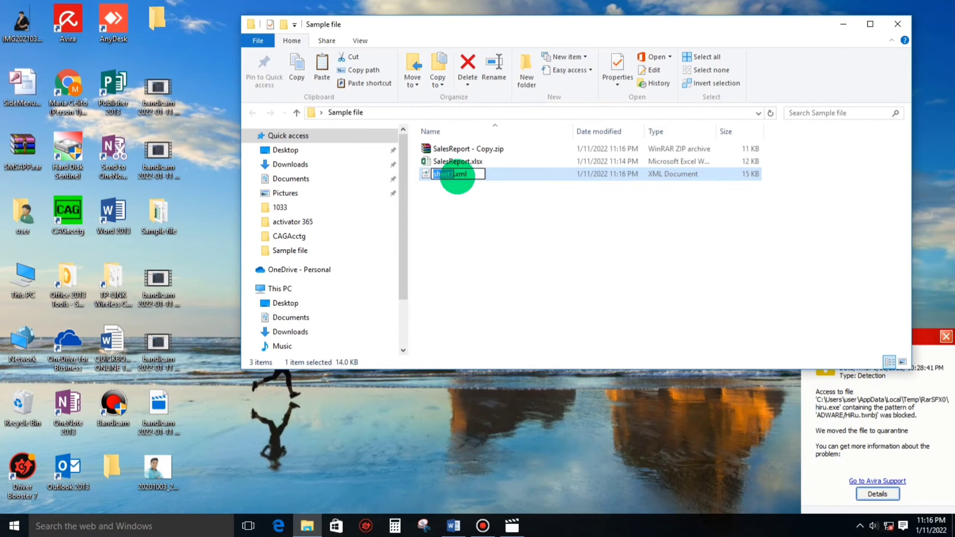
pyautogui.press('Delete')
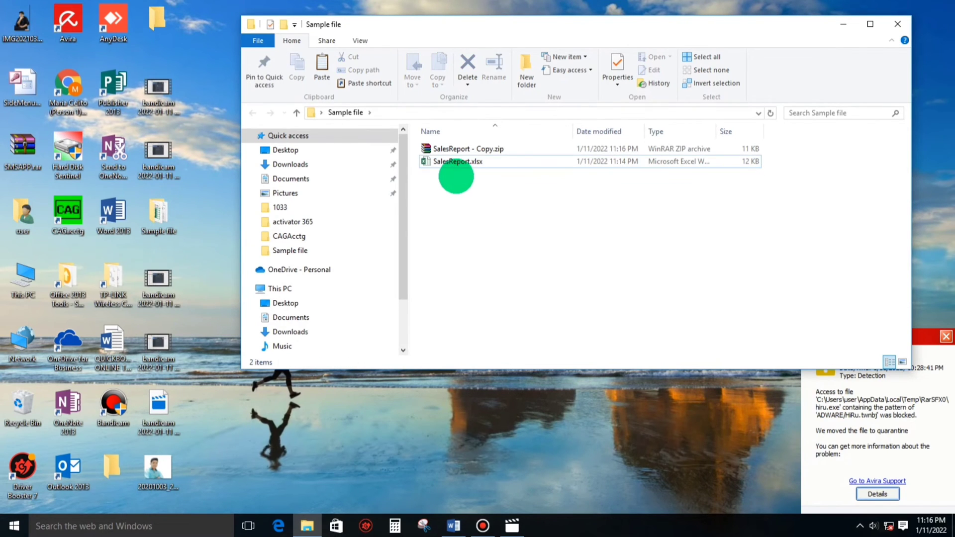
pyautogui.click(488, 150)
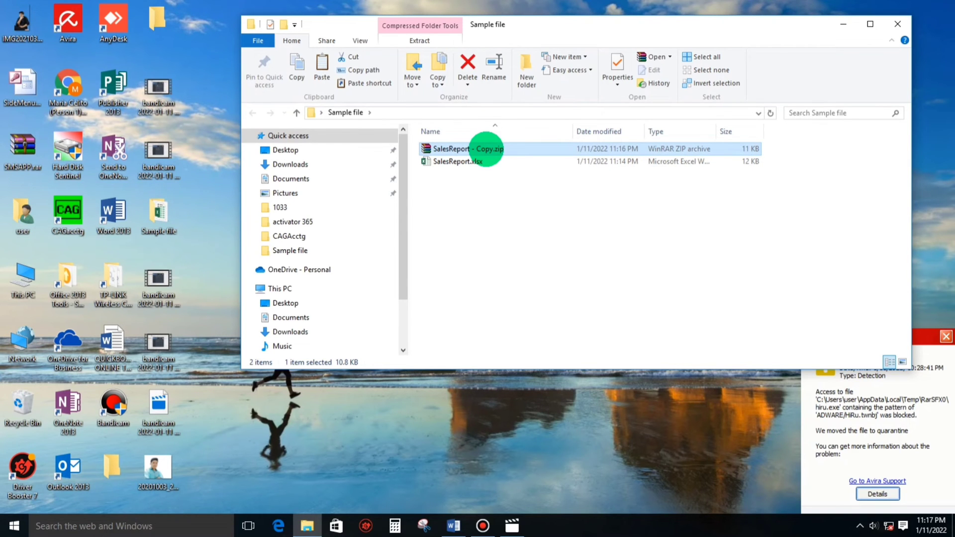
# Rename the archive back to SalesReport - Copy.xlsx, confirm the extension change, and select it to open in Excel
pyautogui.click(487, 150)
pyautogui.press('BackSpace')
pyautogui.press('BackSpace')
pyautogui.press('BackSpace')
pyautogui.write('xlsx')
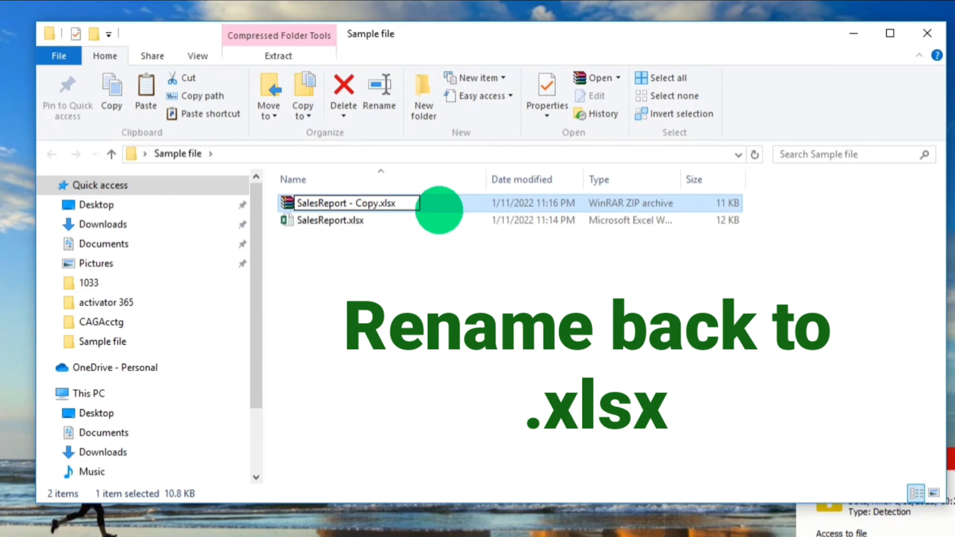
pyautogui.press('Return')
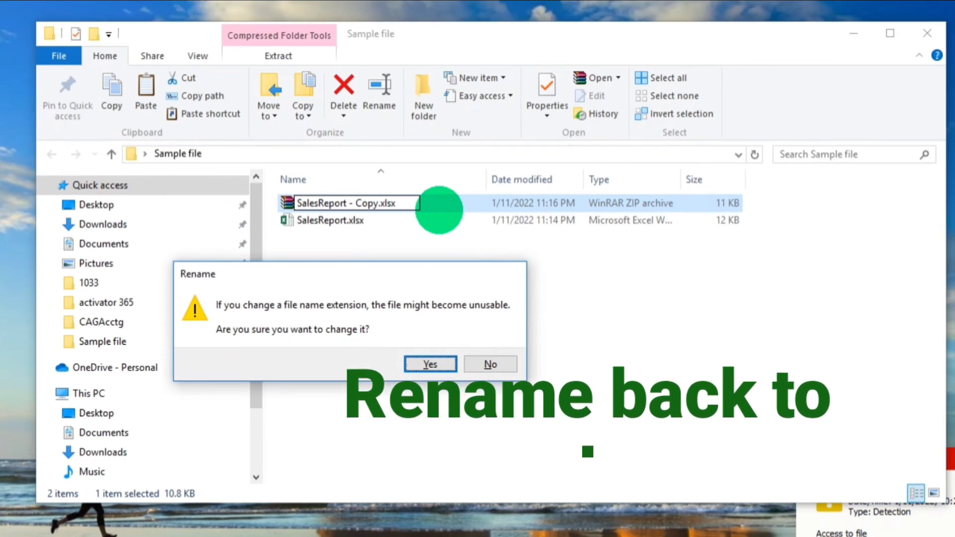
pyautogui.press('Return')
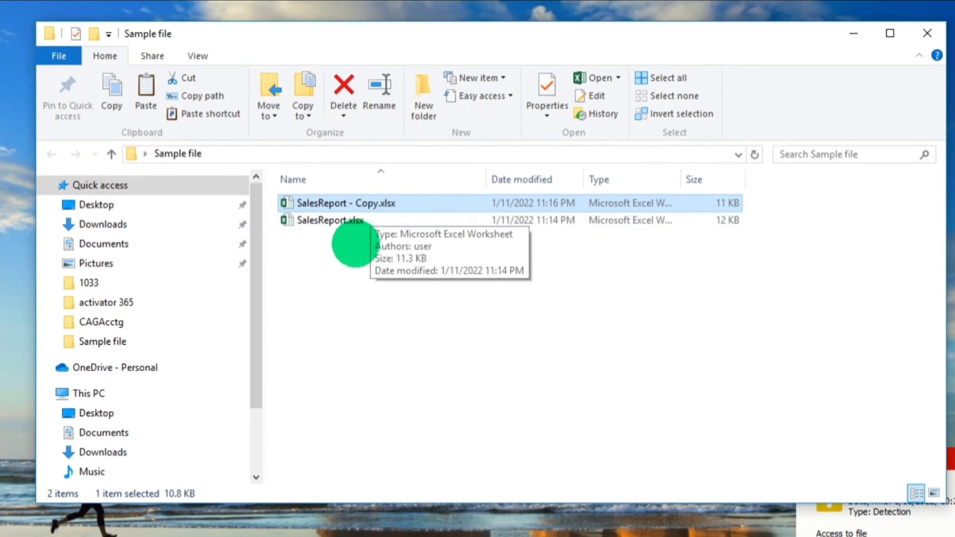
pyautogui.click(324, 257)
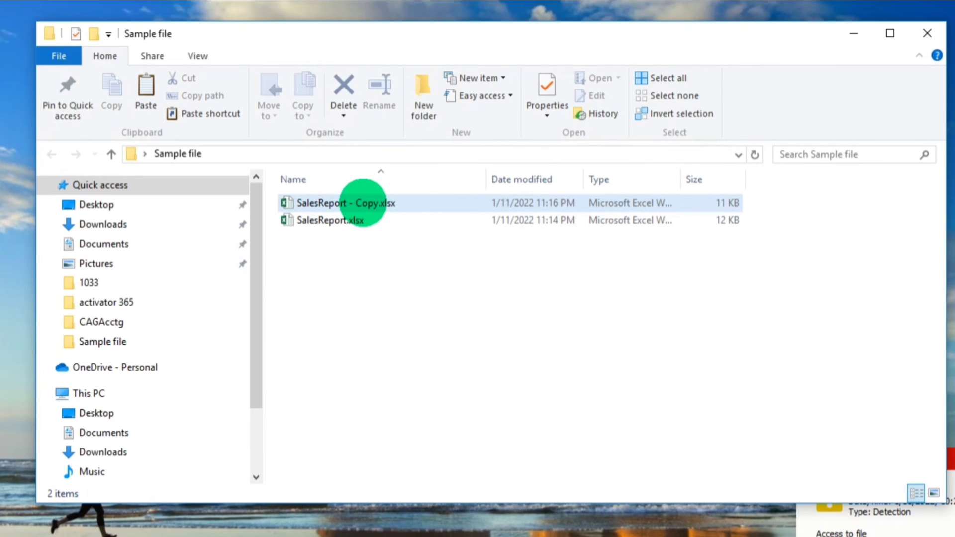
pyautogui.click(364, 204)
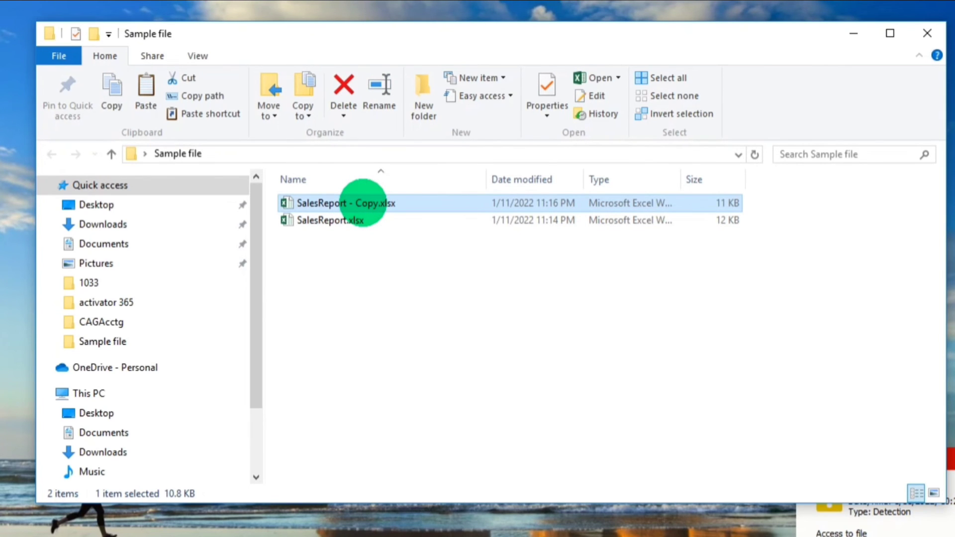
pyautogui.doubleClick(364, 203)
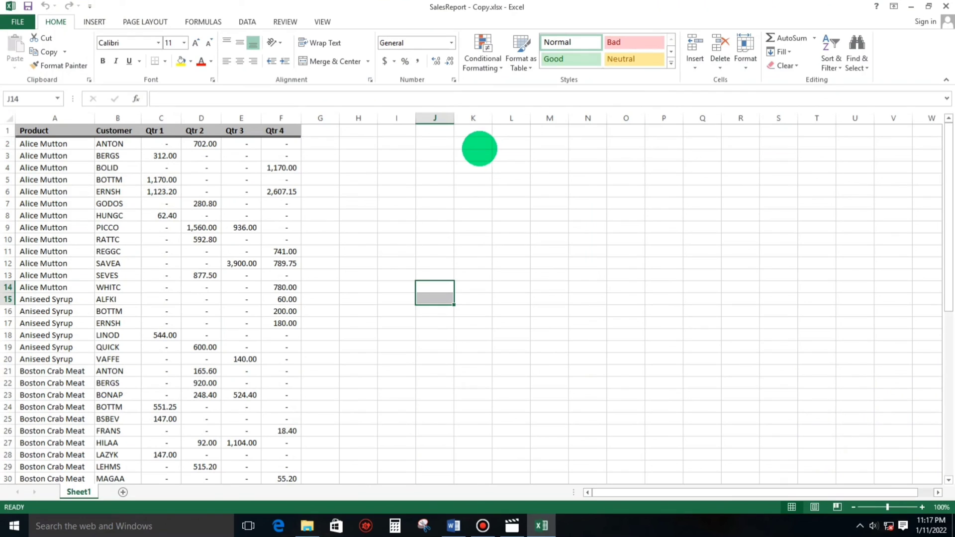
pyautogui.write('vdvx')
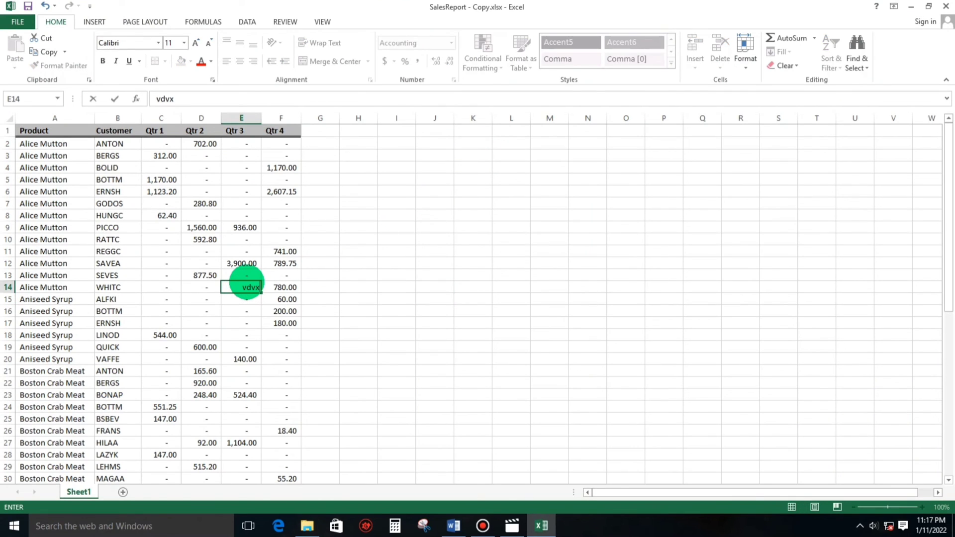
pyautogui.press('Escape')
pyautogui.click(284, 287)
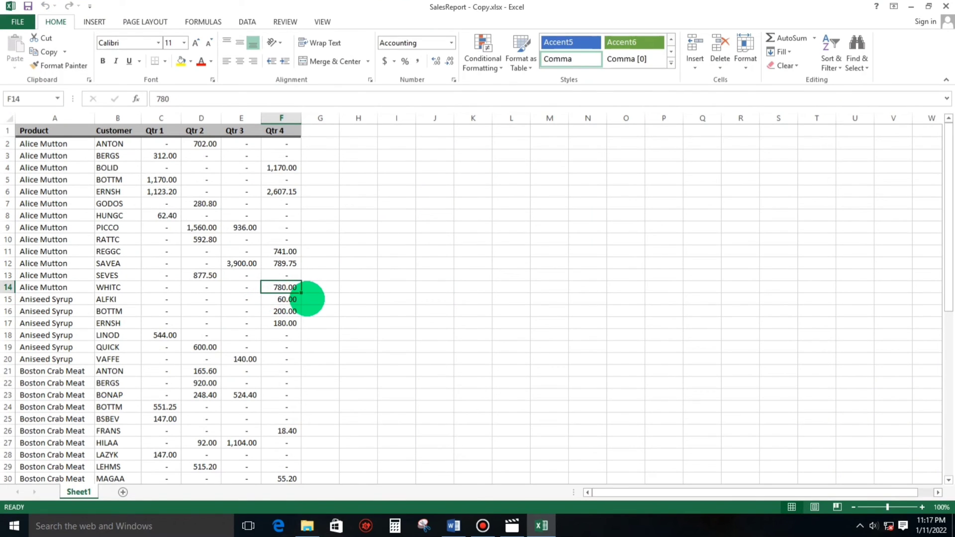